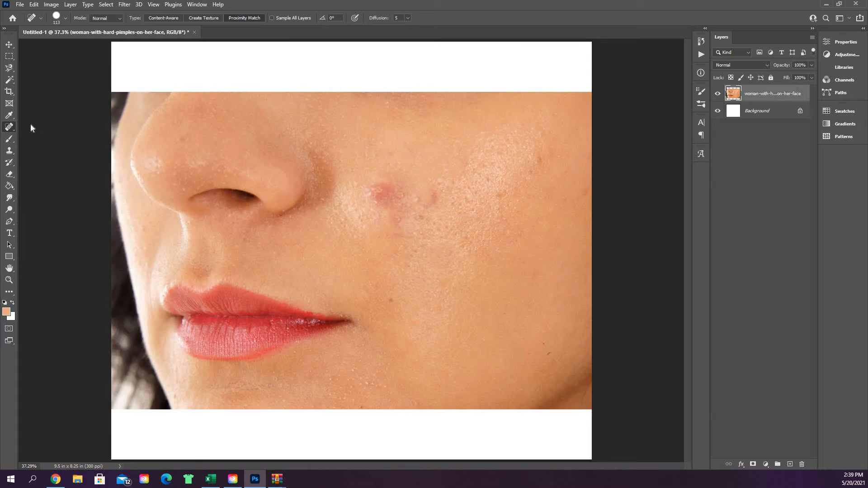
Activate the Spot Healing Brush Tool and set its brush size to 200 px
{"action": "right_click", "coordinate": [9, 127]}
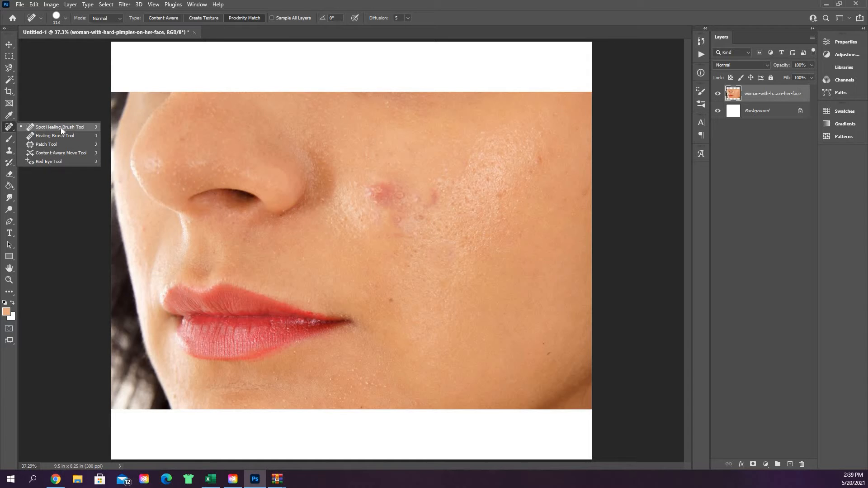
{"action": "left_click", "coordinate": [61, 129]}
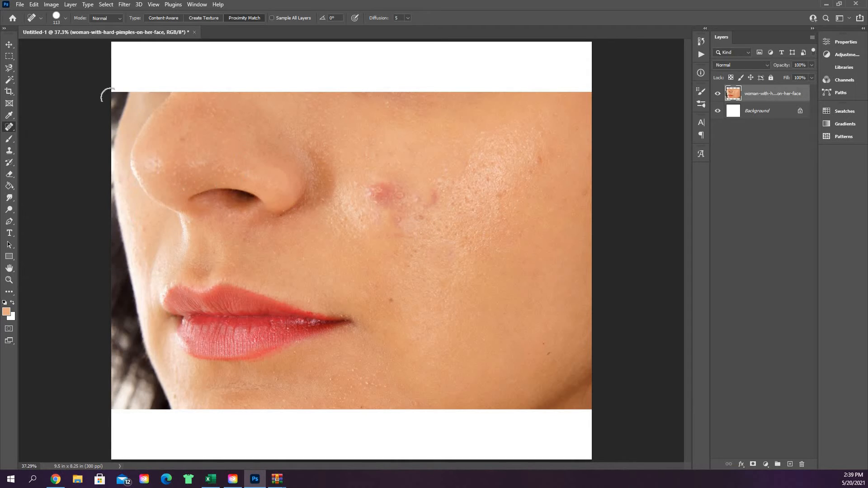
{"action": "left_click", "coordinate": [66, 19]}
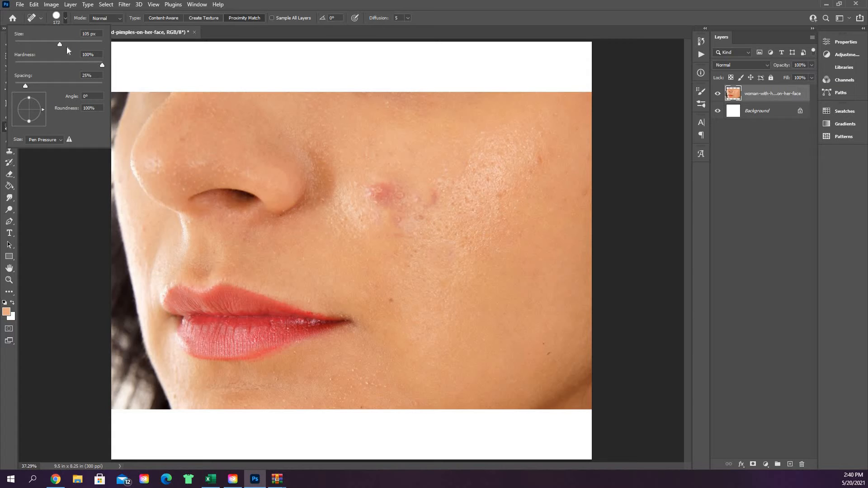
{"action": "left_click_drag", "start_coordinate": [66, 47], "coordinate": [68, 47]}
{"action": "type", "text": "1"}
{"action": "left_click", "coordinate": [470, 10]}
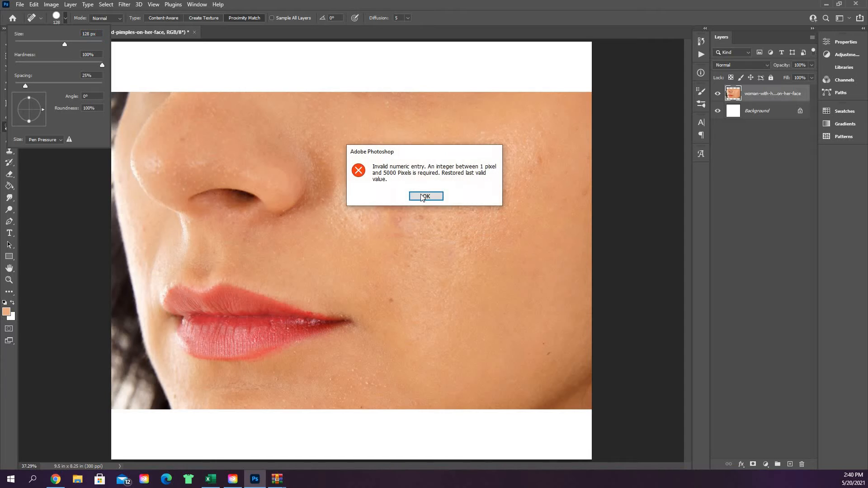
{"action": "left_click", "coordinate": [423, 197]}
{"action": "left_click", "coordinate": [425, 195]}
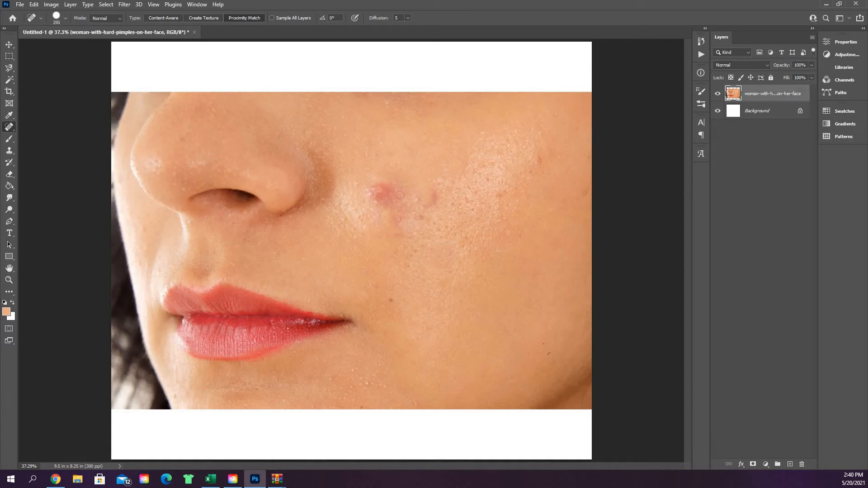
{"action": "key", "text": "bracketleft"}
{"action": "key", "text": "bracketleft"}
{"action": "key", "text": "bracketleft"}
Set the healing type to Content-Aware and heal the large red pimple on the cheek beside the nose
{"action": "left_click", "coordinate": [169, 17]}
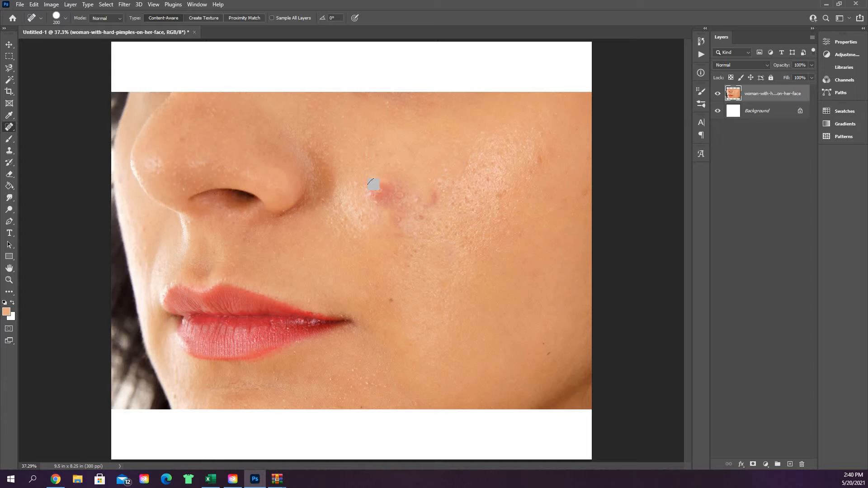
{"action": "left_click", "coordinate": [383, 192]}
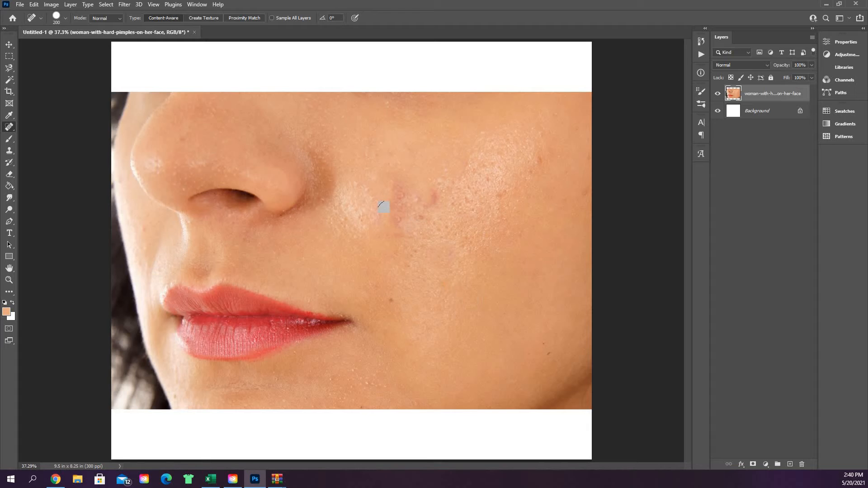
{"action": "key", "text": "bracketleft"}
{"action": "key", "text": "bracketleft"}
{"action": "left_click", "coordinate": [395, 216]}
{"action": "left_click", "coordinate": [402, 194]}
Heal the remaining small red spots on the cheek around and outward from the removed large pimple
{"action": "key", "text": "bracketright"}
{"action": "key", "text": "bracketright"}
{"action": "key", "text": "bracketright"}
{"action": "key", "text": "bracketright"}
{"action": "left_click", "coordinate": [402, 208]}
{"action": "left_click", "coordinate": [422, 194]}
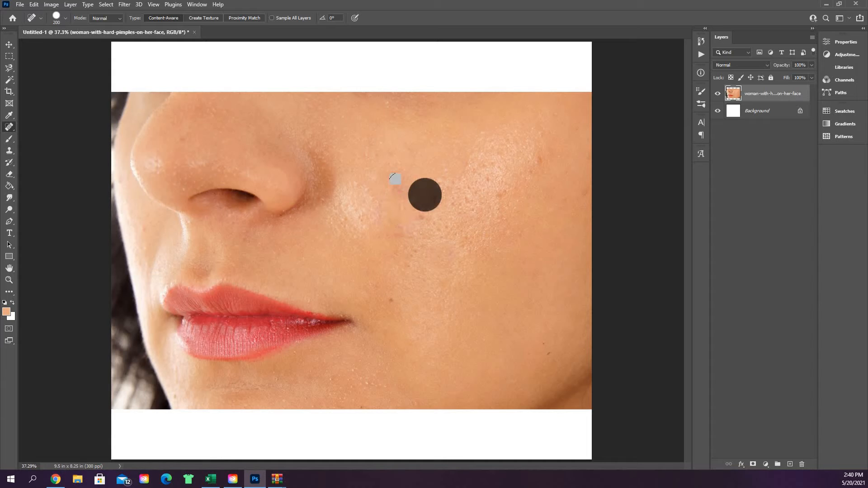
{"action": "left_click", "coordinate": [403, 187]}
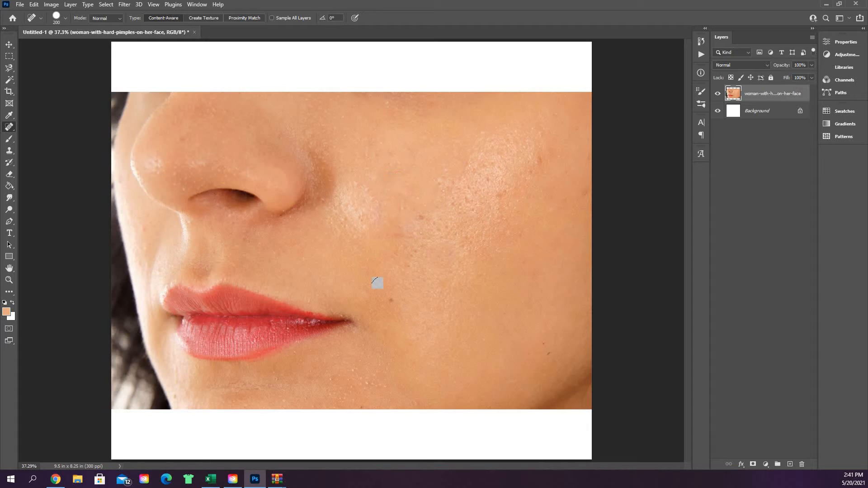
{"action": "left_click", "coordinate": [404, 205]}
Heal the dark spot near the mouth corner and the small blemish on the lower cheek near the jaw
{"action": "left_click", "coordinate": [386, 302]}
{"action": "left_click", "coordinate": [547, 346]}
{"action": "left_click", "coordinate": [386, 293]}
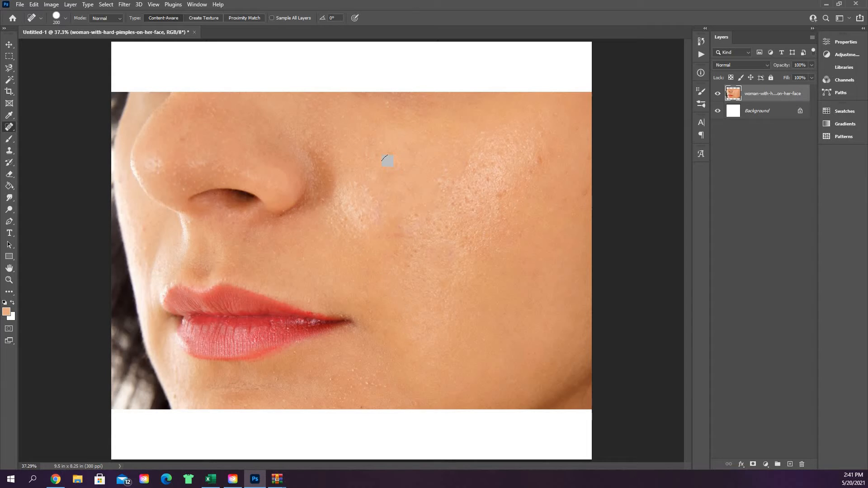
Even out the mid and upper cheek skin around the former pimples with Content-Aware spot healing dabs
{"action": "left_click", "coordinate": [396, 170]}
{"action": "left_click", "coordinate": [386, 156]}
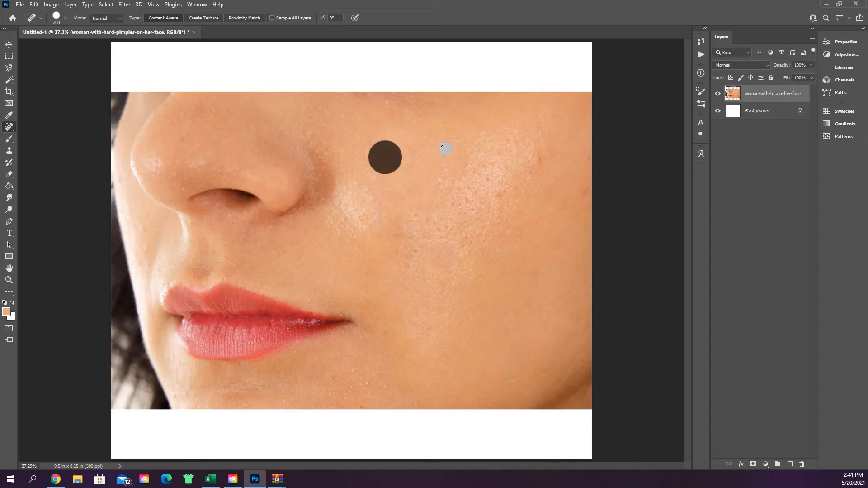
{"action": "left_click", "coordinate": [417, 152]}
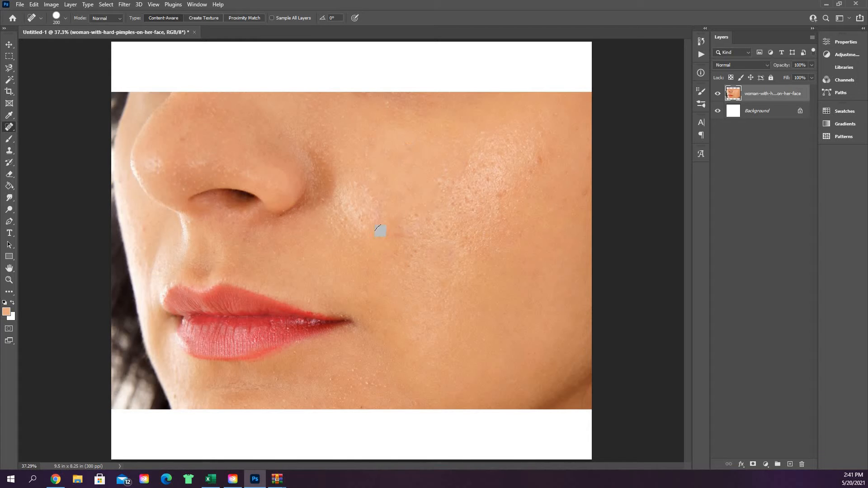
{"action": "left_click", "coordinate": [390, 237]}
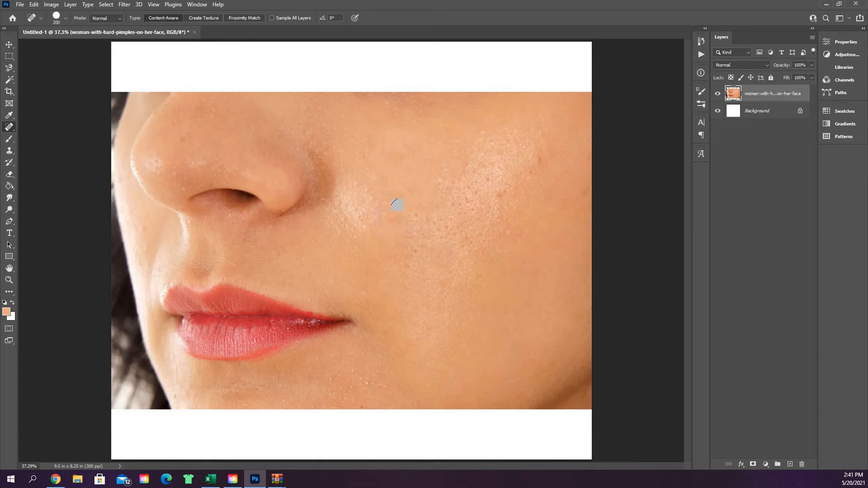
{"action": "left_click", "coordinate": [405, 213]}
{"action": "left_click", "coordinate": [432, 157]}
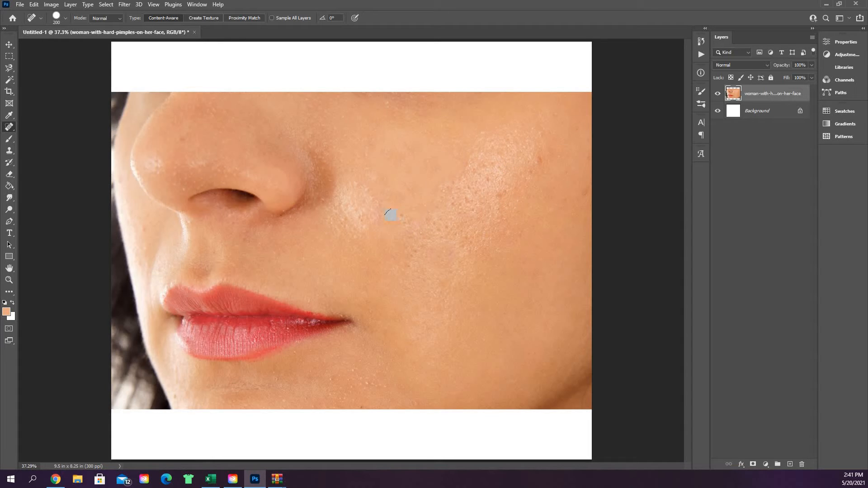
{"action": "left_click", "coordinate": [400, 222]}
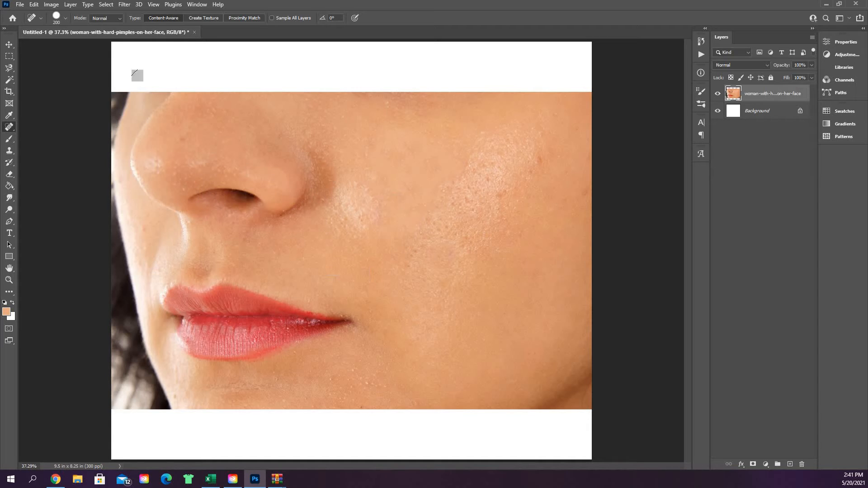
Try to smooth the shiny skin patch beside the nostril with the Create Texture healing type
{"action": "left_click", "coordinate": [215, 19]}
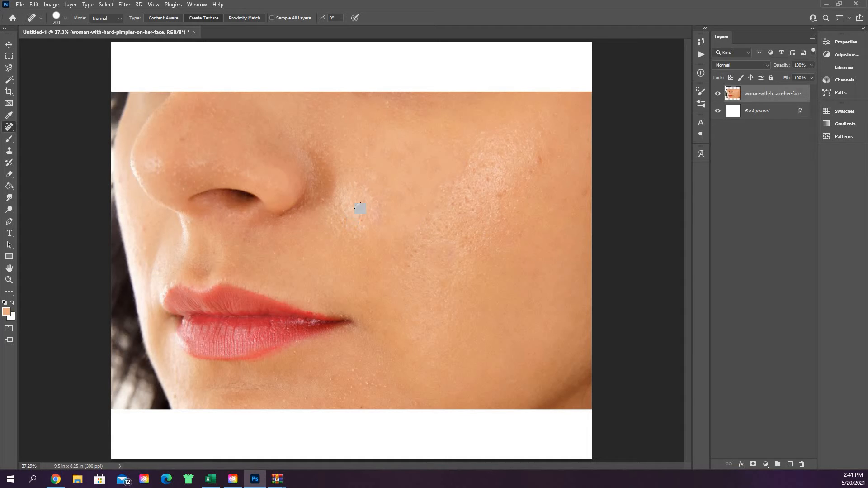
{"action": "left_click", "coordinate": [361, 221]}
{"action": "left_click", "coordinate": [372, 211]}
{"action": "left_click", "coordinate": [367, 195]}
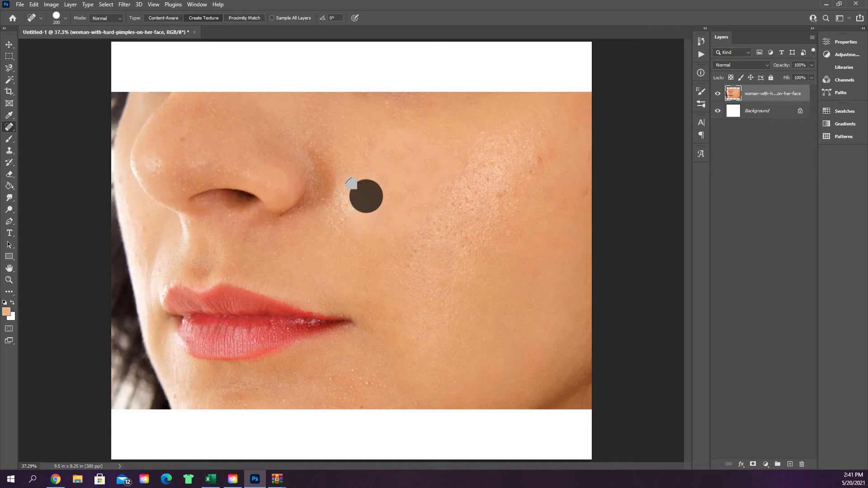
{"action": "left_click", "coordinate": [353, 193]}
{"action": "left_click", "coordinate": [342, 214]}
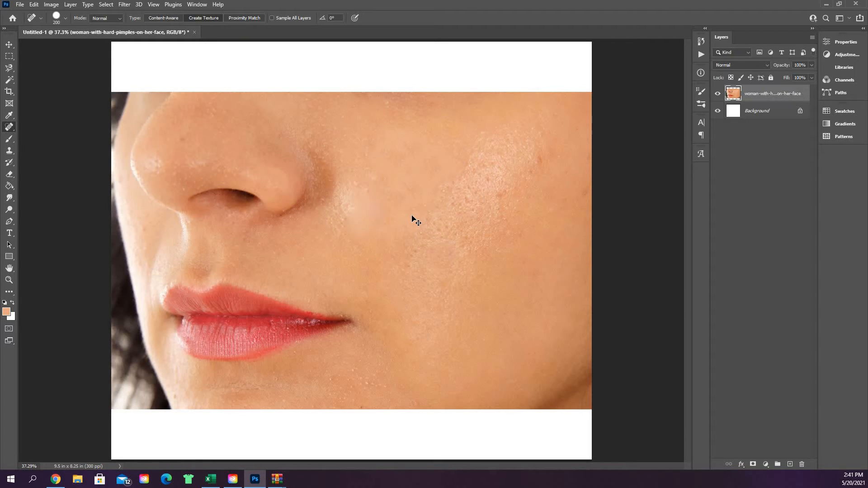
Try Proximity Match spot healing on the shiny patch beside the nostril, then return the type to Content-Aware
{"action": "left_click", "coordinate": [252, 19]}
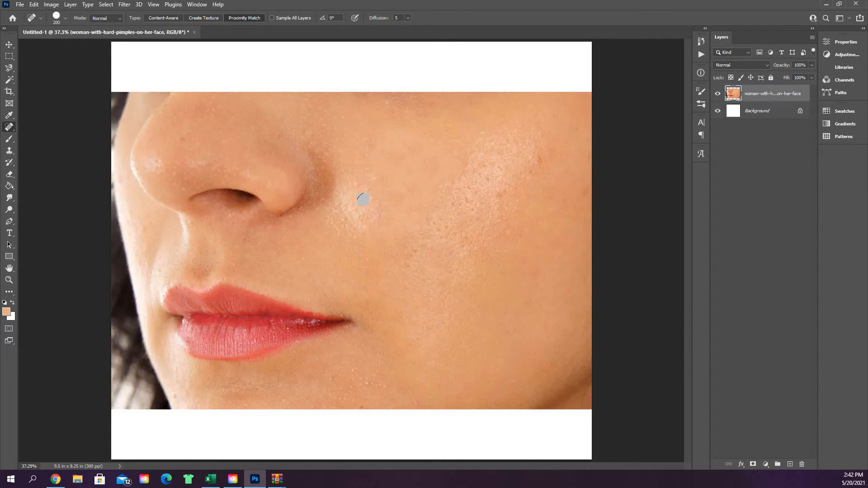
{"action": "left_click", "coordinate": [371, 207]}
{"action": "left_click", "coordinate": [379, 187]}
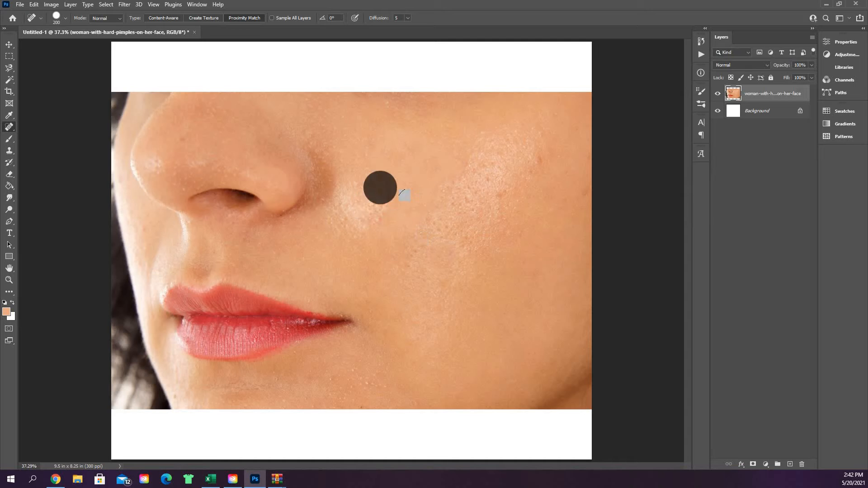
{"action": "left_click", "coordinate": [394, 186]}
{"action": "left_click", "coordinate": [370, 189]}
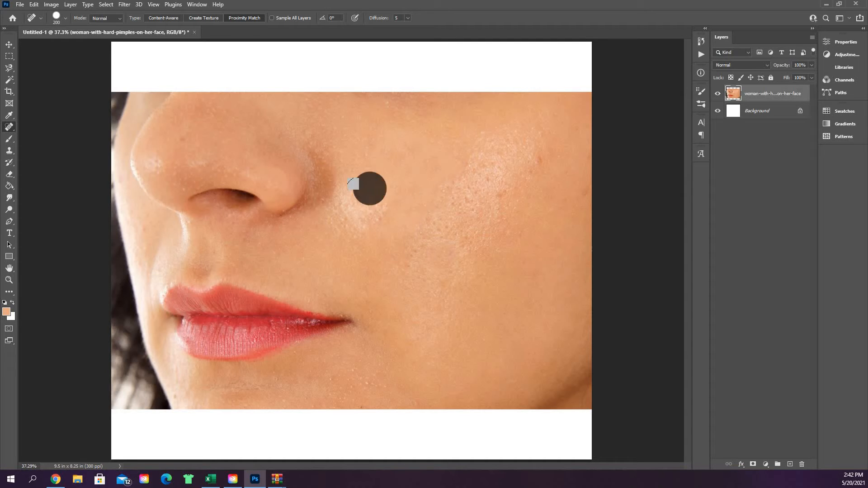
{"action": "left_click", "coordinate": [361, 191]}
{"action": "mouse_move", "coordinate": [382, 183]}
{"action": "left_mouse_down"}
{"action": "mouse_move", "coordinate": [360, 202]}
{"action": "mouse_move", "coordinate": [368, 216]}
{"action": "mouse_move", "coordinate": [368, 203]}
{"action": "left_mouse_up"}
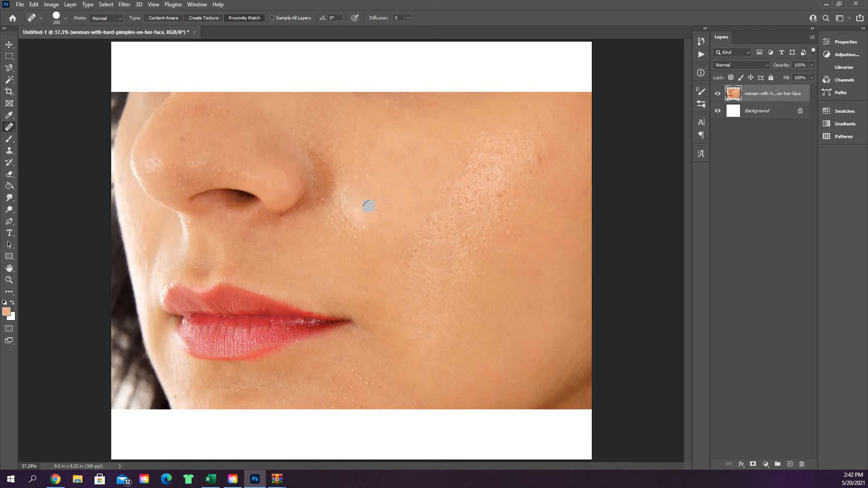
{"action": "mouse_move", "coordinate": [355, 235]}
{"action": "left_mouse_down"}
{"action": "mouse_move", "coordinate": [335, 219]}
{"action": "mouse_move", "coordinate": [356, 197]}
{"action": "left_mouse_up"}
{"action": "left_click", "coordinate": [170, 17]}
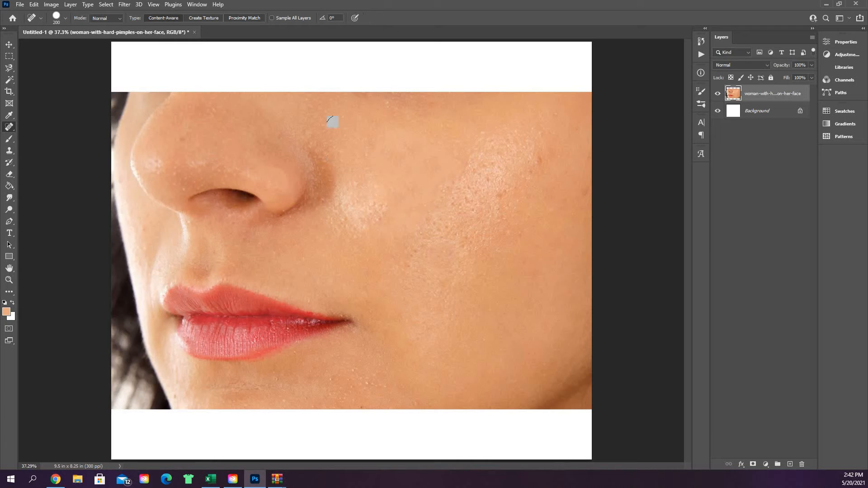
Sample the upper cheek skin with the Healing Brush Tool and paint it over the shiny patch beside the nostril
{"action": "right_click", "coordinate": [10, 127]}
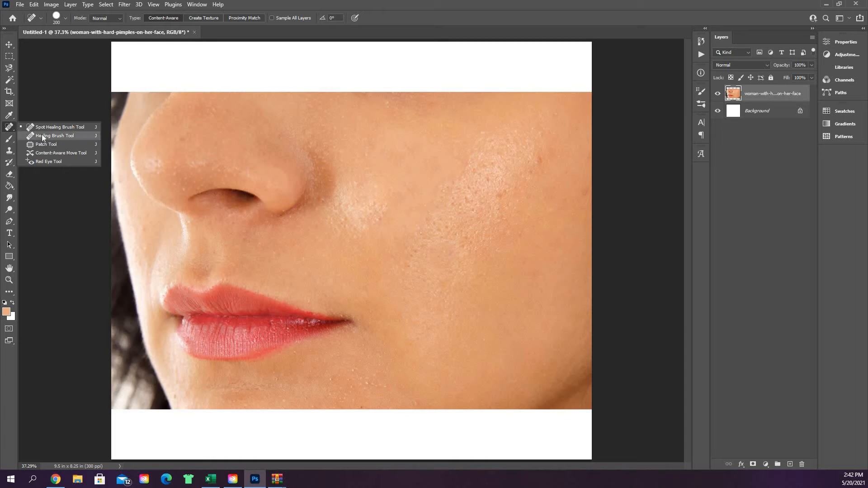
{"action": "left_click", "coordinate": [67, 136]}
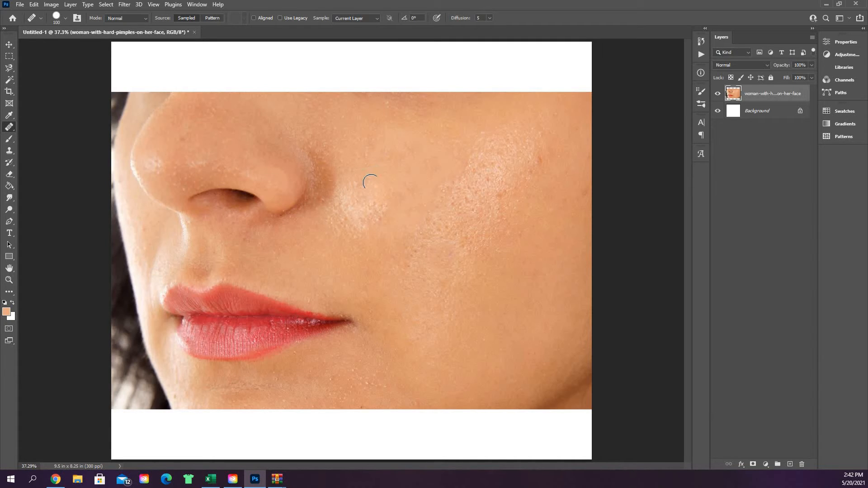
{"action": "left_click", "coordinate": [360, 197]}
{"action": "left_click", "coordinate": [501, 291]}
{"action": "left_click", "coordinate": [431, 151], "text": "alt"}
{"action": "left_click", "coordinate": [382, 201]}
{"action": "left_click_drag", "start_coordinate": [380, 206], "coordinate": [356, 236]}
{"action": "mouse_move", "coordinate": [372, 204]}
{"action": "left_mouse_down"}
{"action": "mouse_move", "coordinate": [345, 231]}
{"action": "mouse_move", "coordinate": [372, 198]}
{"action": "mouse_move", "coordinate": [372, 181]}
{"action": "mouse_move", "coordinate": [348, 221]}
{"action": "left_mouse_up"}
{"action": "mouse_move", "coordinate": [351, 188]}
{"action": "left_mouse_down"}
{"action": "mouse_move", "coordinate": [344, 228]}
{"action": "mouse_move", "coordinate": [382, 240]}
{"action": "left_mouse_up"}
{"action": "left_click_drag", "start_coordinate": [339, 210], "coordinate": [350, 198]}
{"action": "left_click", "coordinate": [553, 291]}
{"action": "mouse_move", "coordinate": [375, 190]}
{"action": "left_mouse_down"}
{"action": "mouse_move", "coordinate": [341, 225]}
{"action": "mouse_move", "coordinate": [374, 184]}
{"action": "mouse_move", "coordinate": [346, 205]}
{"action": "mouse_move", "coordinate": [343, 187]}
{"action": "mouse_move", "coordinate": [342, 211]}
{"action": "mouse_move", "coordinate": [342, 185]}
{"action": "mouse_move", "coordinate": [335, 211]}
{"action": "mouse_move", "coordinate": [353, 221]}
{"action": "mouse_move", "coordinate": [404, 181]}
{"action": "left_mouse_up"}
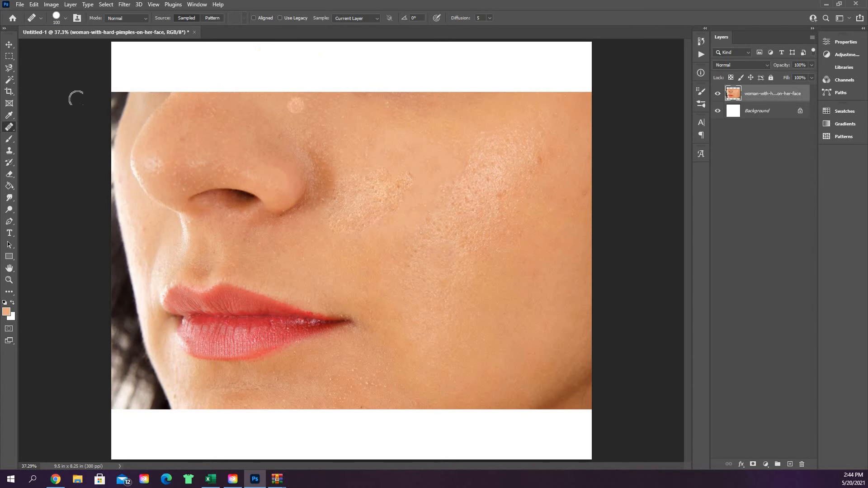
Replace the rough patch beside the nostril with smoother skin using the Content-Aware Patch Tool, and deselect it
{"action": "right_click", "coordinate": [14, 127]}
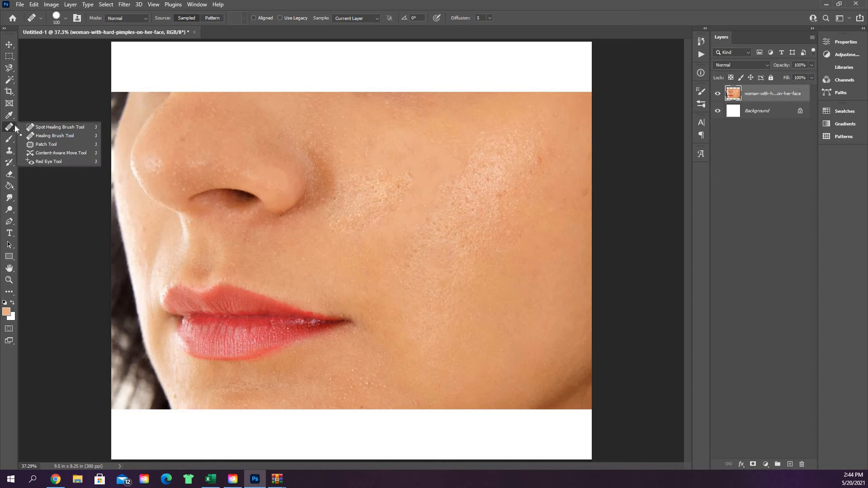
{"action": "left_click", "coordinate": [68, 145]}
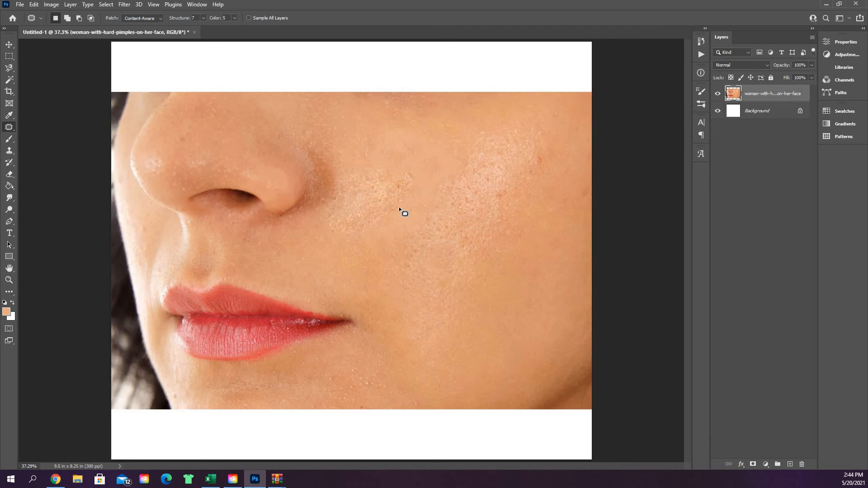
{"action": "mouse_move", "coordinate": [399, 208]}
{"action": "left_mouse_down"}
{"action": "mouse_move", "coordinate": [388, 227]}
{"action": "mouse_move", "coordinate": [355, 237]}
{"action": "mouse_move", "coordinate": [335, 231]}
{"action": "mouse_move", "coordinate": [329, 213]}
{"action": "mouse_move", "coordinate": [335, 190]}
{"action": "mouse_move", "coordinate": [407, 173]}
{"action": "mouse_move", "coordinate": [398, 209]}
{"action": "mouse_move", "coordinate": [378, 190]}
{"action": "mouse_move", "coordinate": [438, 149]}
{"action": "mouse_move", "coordinate": [446, 140]}
{"action": "mouse_move", "coordinate": [435, 131]}
{"action": "left_mouse_up"}
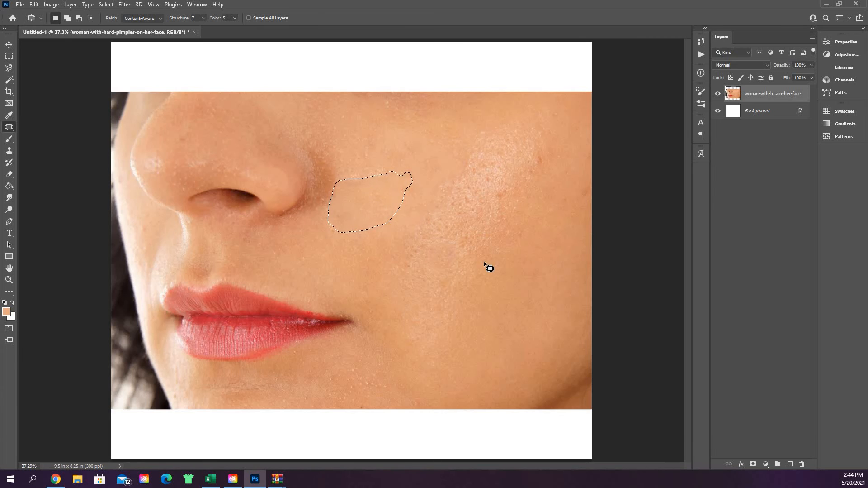
{"action": "key", "text": "ctrl+d"}
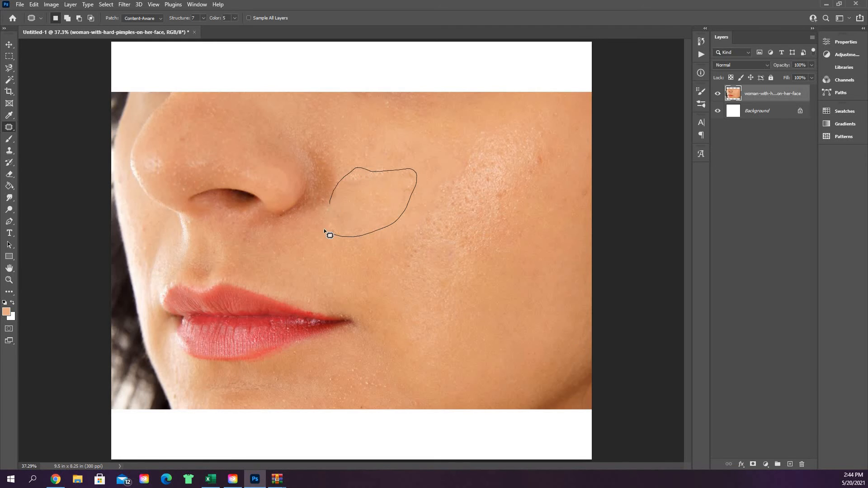
Outline a slightly larger area around the patched cheek skin, patch it from the smoother upper cheek, and deselect it
{"action": "left_click_drag", "start_coordinate": [342, 237], "coordinate": [343, 235]}
{"action": "left_click_drag", "start_coordinate": [362, 197], "coordinate": [523, 291]}
{"action": "left_click_drag", "start_coordinate": [361, 197], "coordinate": [405, 115]}
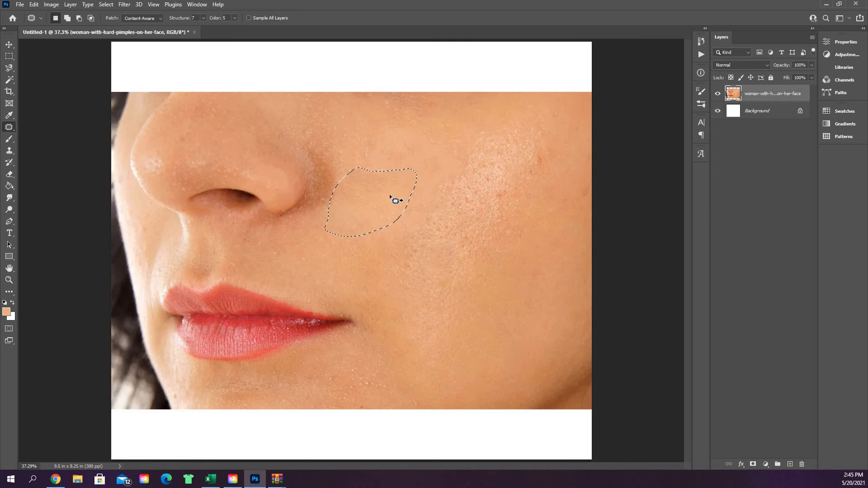
{"action": "left_click", "coordinate": [424, 185]}
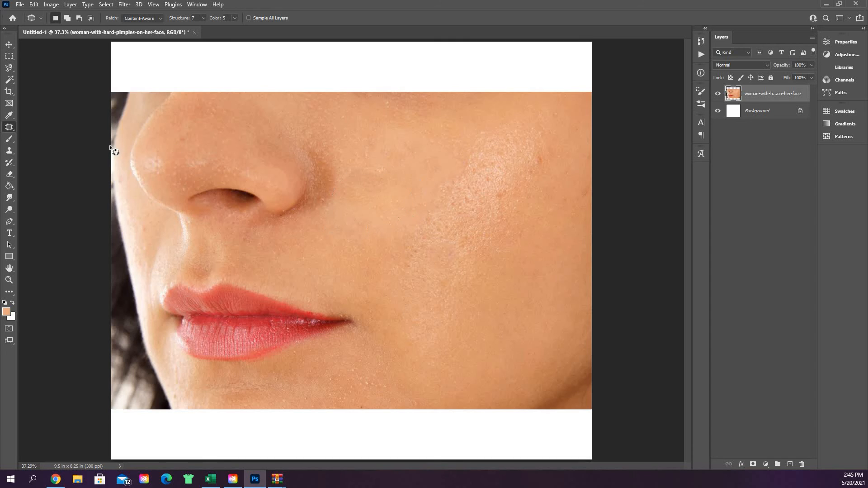
Outline a rounded area of smooth cheek skin beside the nostril and move it onto the shiny mid-cheek with the Content-Aware Move Tool
{"action": "right_click", "coordinate": [7, 128]}
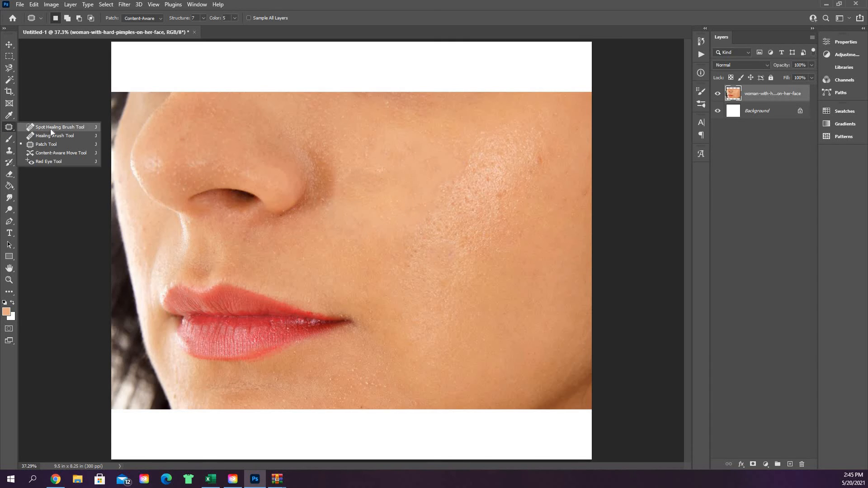
{"action": "left_click", "coordinate": [61, 154]}
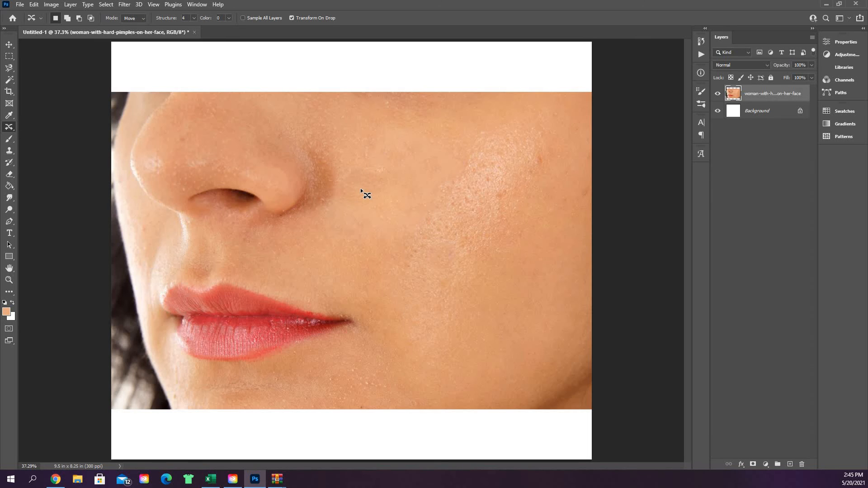
{"action": "mouse_move", "coordinate": [401, 194]}
{"action": "left_mouse_down"}
{"action": "mouse_move", "coordinate": [377, 213]}
{"action": "mouse_move", "coordinate": [360, 208]}
{"action": "mouse_move", "coordinate": [347, 195]}
{"action": "mouse_move", "coordinate": [346, 174]}
{"action": "left_mouse_up"}
{"action": "mouse_move", "coordinate": [402, 192]}
{"action": "left_mouse_down"}
{"action": "mouse_move", "coordinate": [398, 164]}
{"action": "mouse_move", "coordinate": [432, 131]}
{"action": "mouse_move", "coordinate": [456, 127]}
{"action": "mouse_move", "coordinate": [377, 184]}
{"action": "mouse_move", "coordinate": [377, 219]}
{"action": "left_mouse_up"}
{"action": "left_click_drag", "start_coordinate": [369, 248], "coordinate": [427, 247]}
{"action": "left_click_drag", "start_coordinate": [431, 211], "coordinate": [453, 207]}
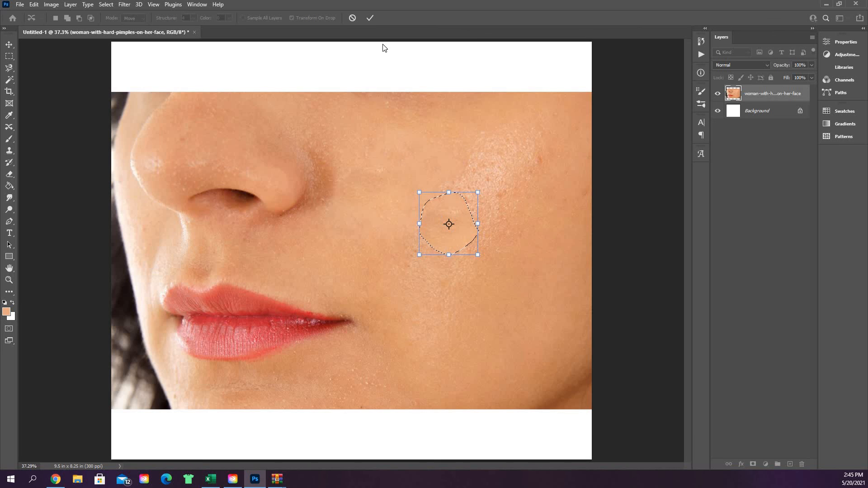
{"action": "key", "text": "Return"}
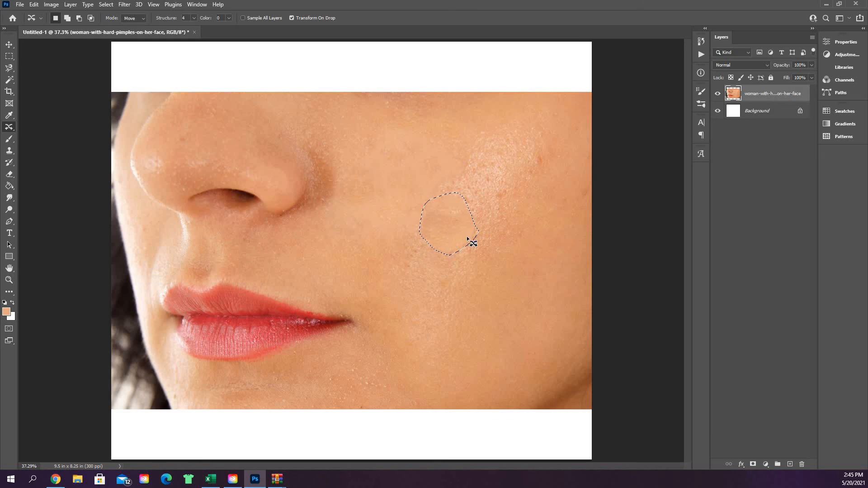
Move the selected mid-cheek skin up onto the shiny upper cheek highlight, commit the move, and deselect it
{"action": "left_click_drag", "start_coordinate": [455, 218], "coordinate": [528, 135]}
{"action": "key", "text": "Return"}
{"action": "key", "text": "Return"}
{"action": "key", "text": "Return"}
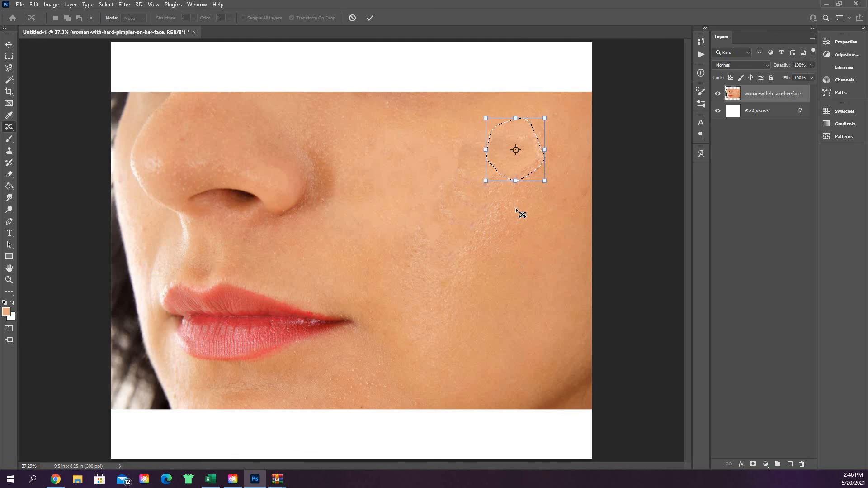
{"action": "key", "text": "Return"}
{"action": "key", "text": "ctrl+d"}
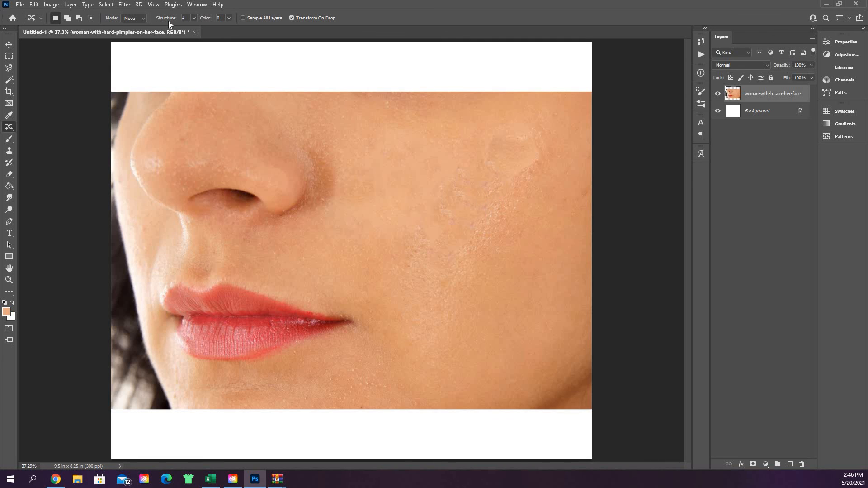
Try the Red Eye Tool on the cheek beside the nostril with 51% pupil size and 46% darken amount, and undo the correction
{"action": "right_click", "coordinate": [9, 128]}
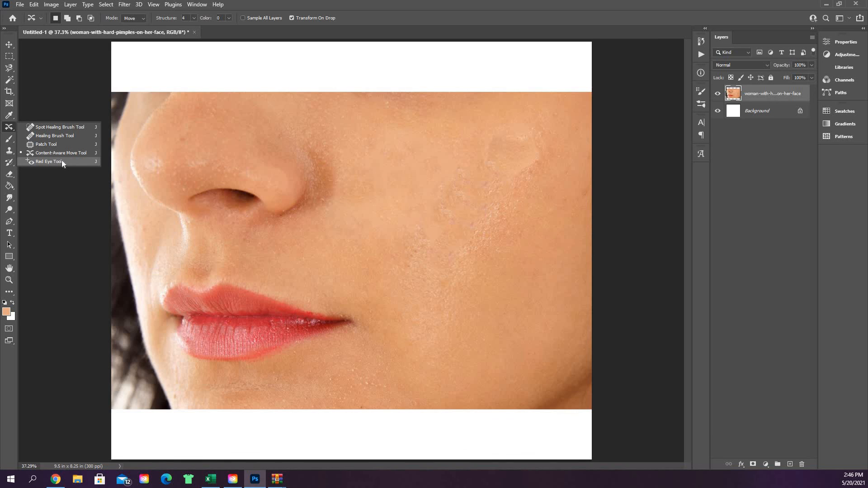
{"action": "left_click", "coordinate": [62, 161]}
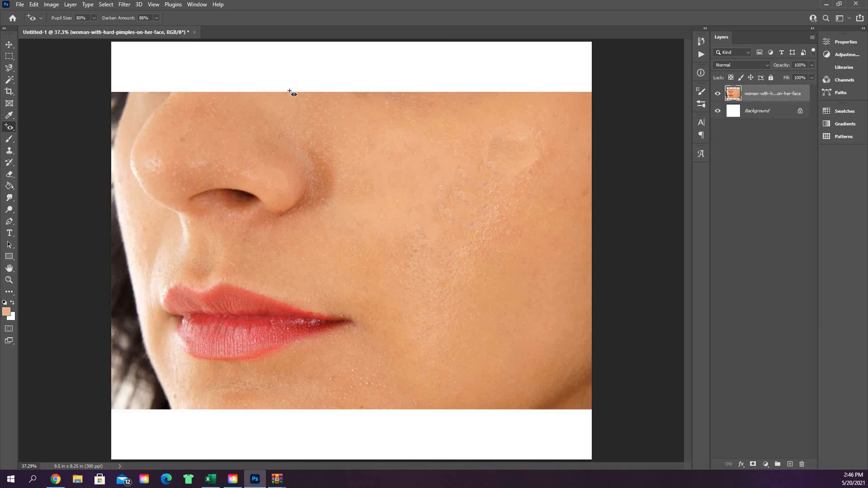
{"action": "left_click", "coordinate": [95, 18]}
{"action": "left_click", "coordinate": [157, 18]}
{"action": "left_click", "coordinate": [140, 28]}
{"action": "left_click", "coordinate": [387, 155]}
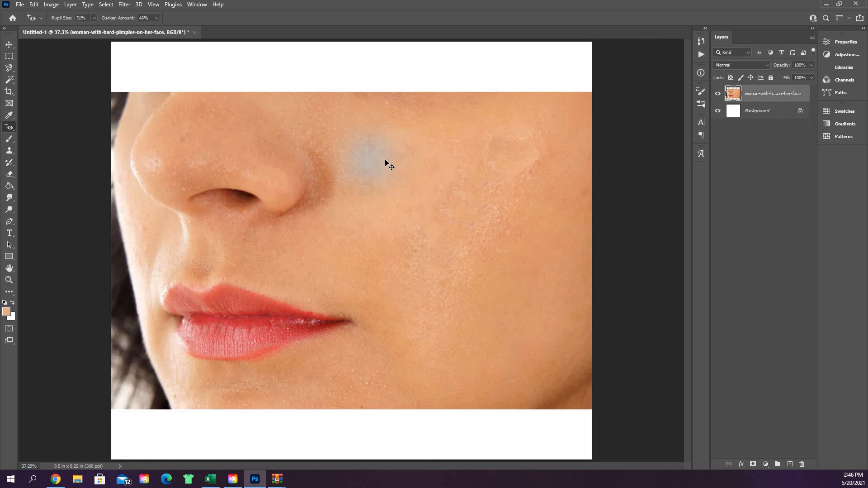
{"action": "key", "text": "ctrl+z"}
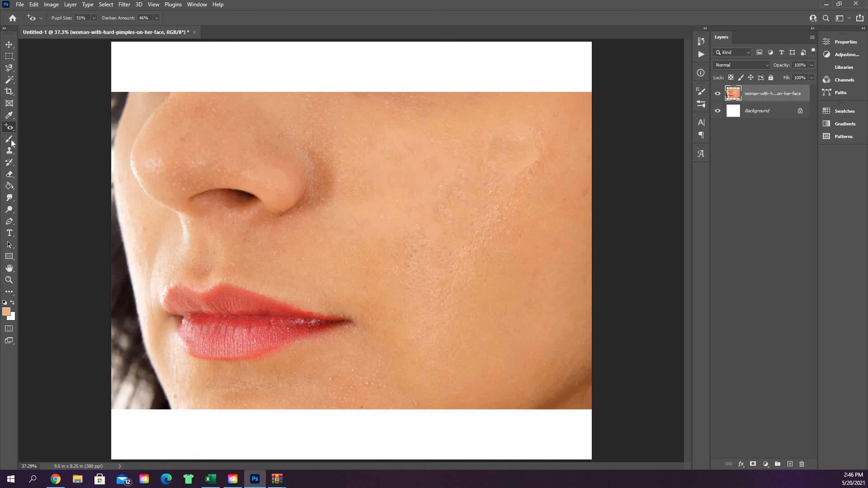